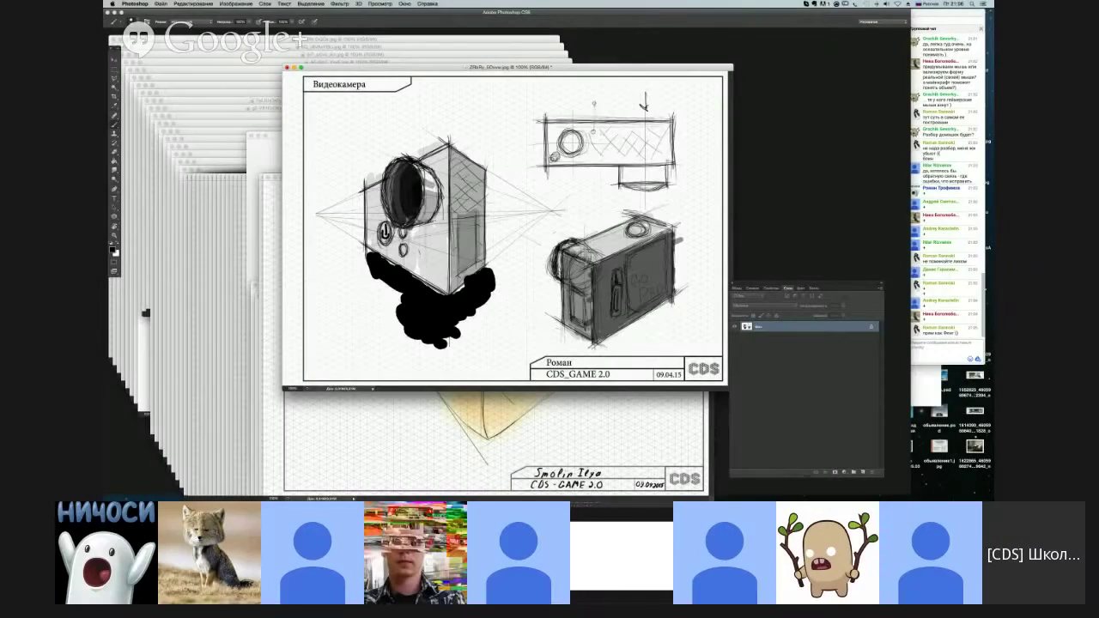
Step: Box the top-right camera view and brush vertical guide and correction lines on the Видеокамера sketch
{"action": "mouse_move", "coordinate": [595, 101]}
{"action": "left_mouse_down"}
{"action": "mouse_move", "coordinate": [642, 87]}
{"action": "mouse_move", "coordinate": [638, 104]}
{"action": "left_mouse_up"}
{"action": "left_click_drag", "start_coordinate": [476, 108], "coordinate": [477, 131]}
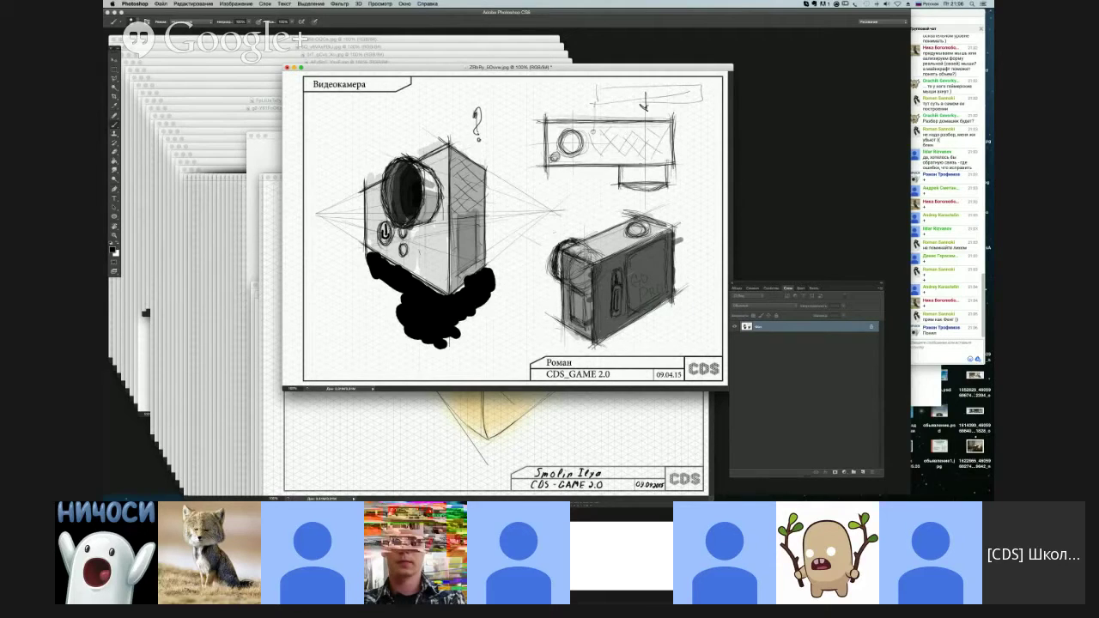
{"action": "left_click_drag", "start_coordinate": [354, 193], "coordinate": [354, 241]}
{"action": "left_click_drag", "start_coordinate": [495, 125], "coordinate": [514, 126]}
{"action": "left_click_drag", "start_coordinate": [509, 233], "coordinate": [509, 309]}
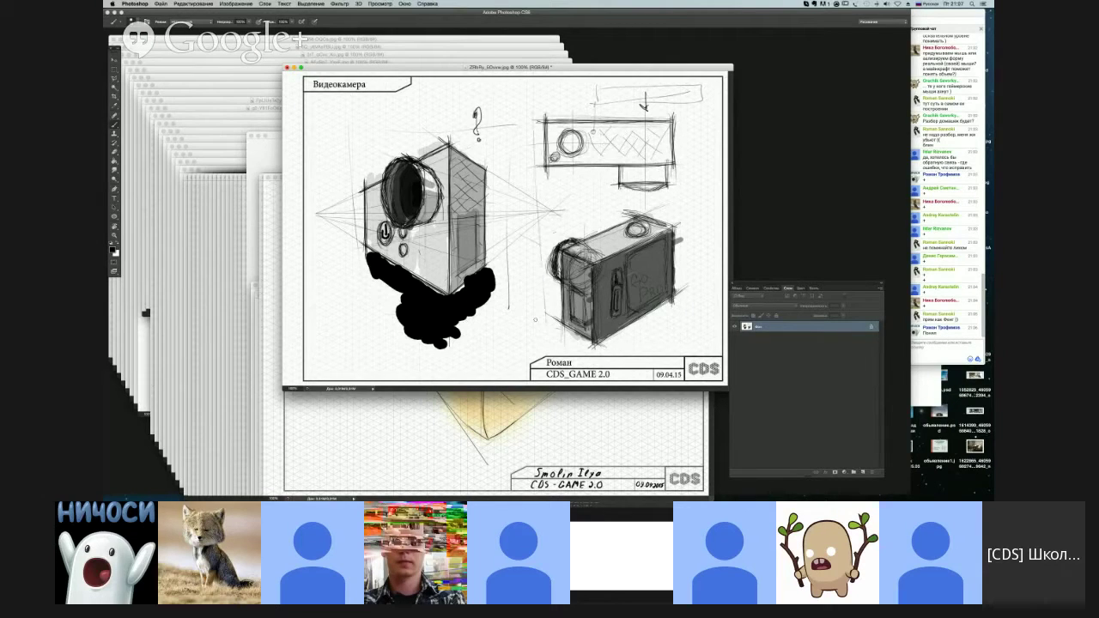
{"action": "left_click_drag", "start_coordinate": [693, 155], "coordinate": [687, 326]}
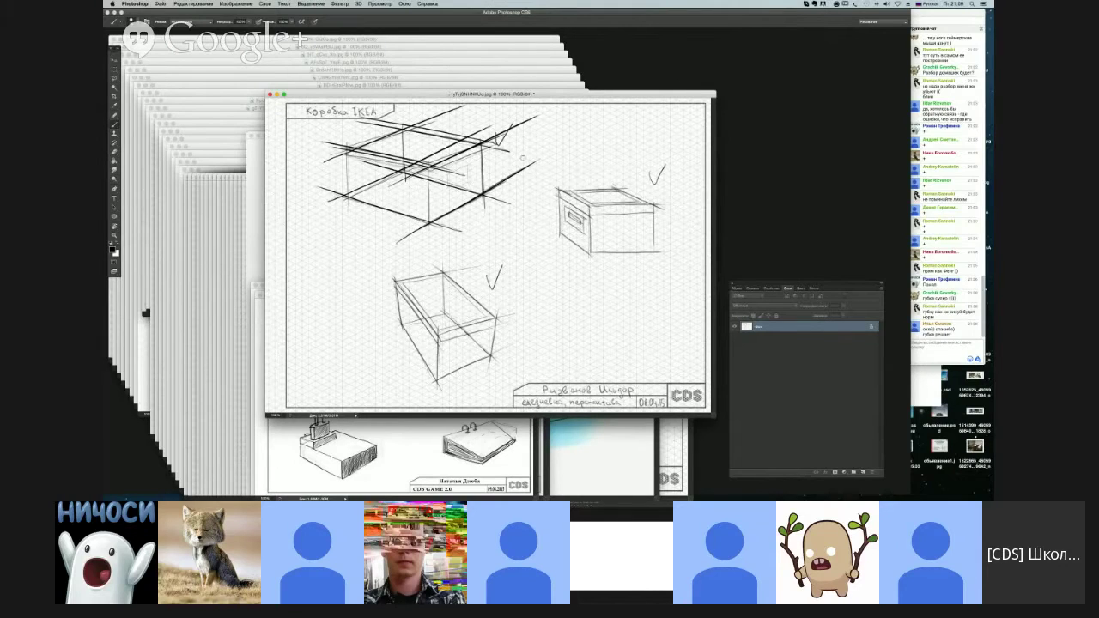
Step: Brush a dark stroke, three parallel hatching lines and an R at lower right of the IKEA sheet
{"action": "left_click_drag", "start_coordinate": [588, 295], "coordinate": [612, 339]}
{"action": "left_click_drag", "start_coordinate": [635, 273], "coordinate": [551, 321]}
{"action": "left_click_drag", "start_coordinate": [615, 270], "coordinate": [541, 320]}
{"action": "left_click_drag", "start_coordinate": [585, 284], "coordinate": [543, 311]}
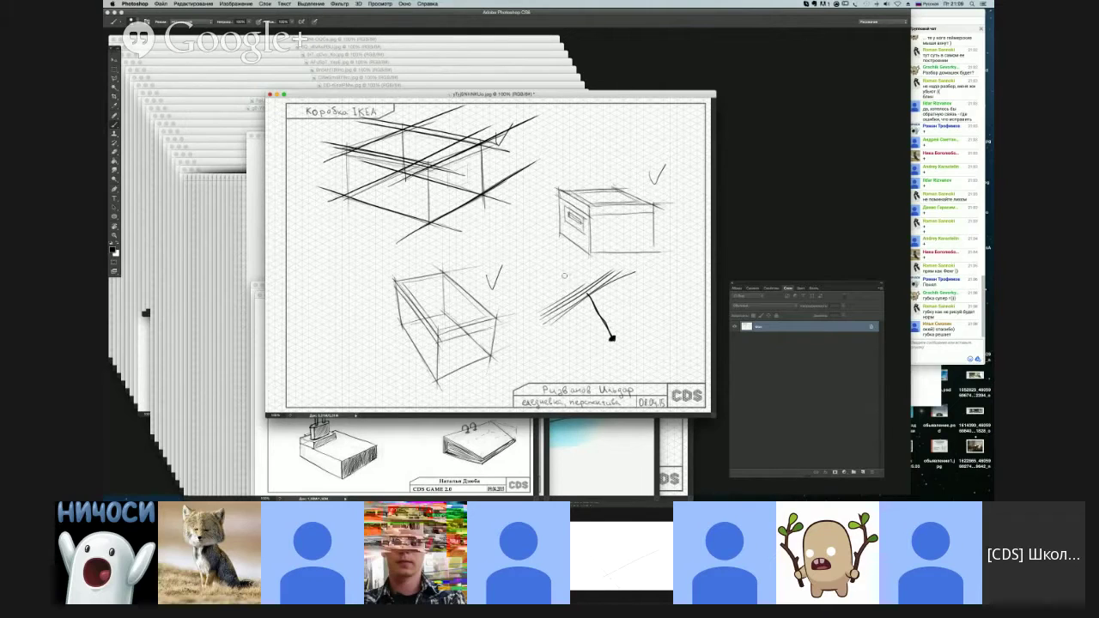
{"action": "left_click_drag", "start_coordinate": [561, 274], "coordinate": [571, 290]}
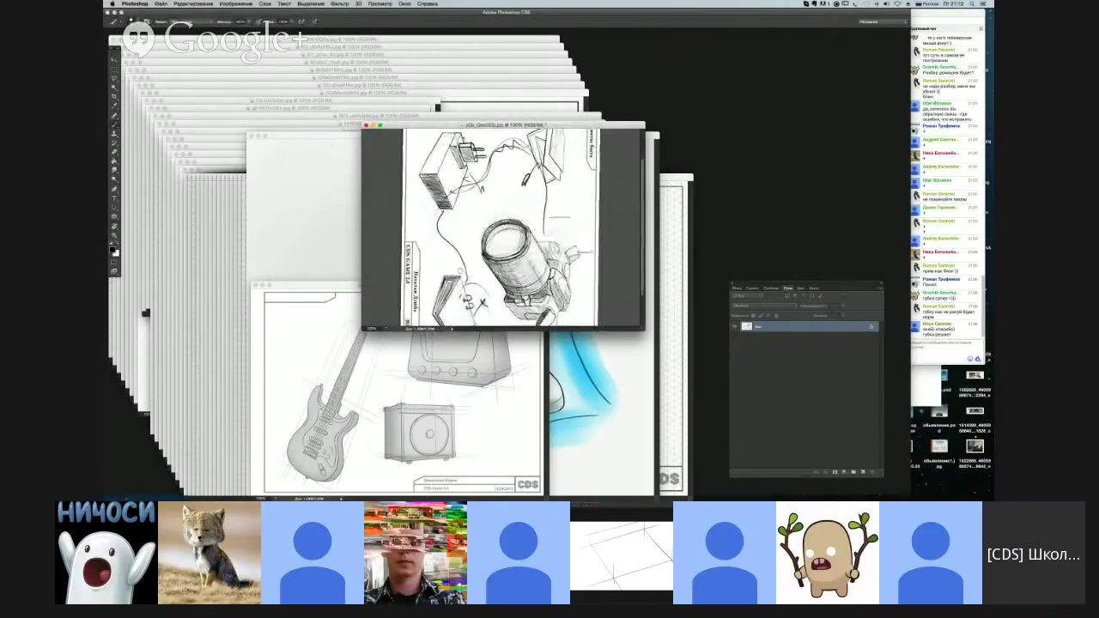
Step: Hatch diagonally across the camera lens, including its lower part
{"action": "mouse_move", "coordinate": [483, 258]}
{"action": "left_mouse_down"}
{"action": "mouse_move", "coordinate": [536, 217]}
{"action": "mouse_move", "coordinate": [489, 261]}
{"action": "left_mouse_up"}
{"action": "mouse_move", "coordinate": [541, 233]}
{"action": "left_mouse_down"}
{"action": "mouse_move", "coordinate": [506, 259]}
{"action": "mouse_move", "coordinate": [510, 249]}
{"action": "left_mouse_up"}
{"action": "left_click_drag", "start_coordinate": [517, 249], "coordinate": [487, 258]}
{"action": "left_click_drag", "start_coordinate": [537, 230], "coordinate": [496, 262]}
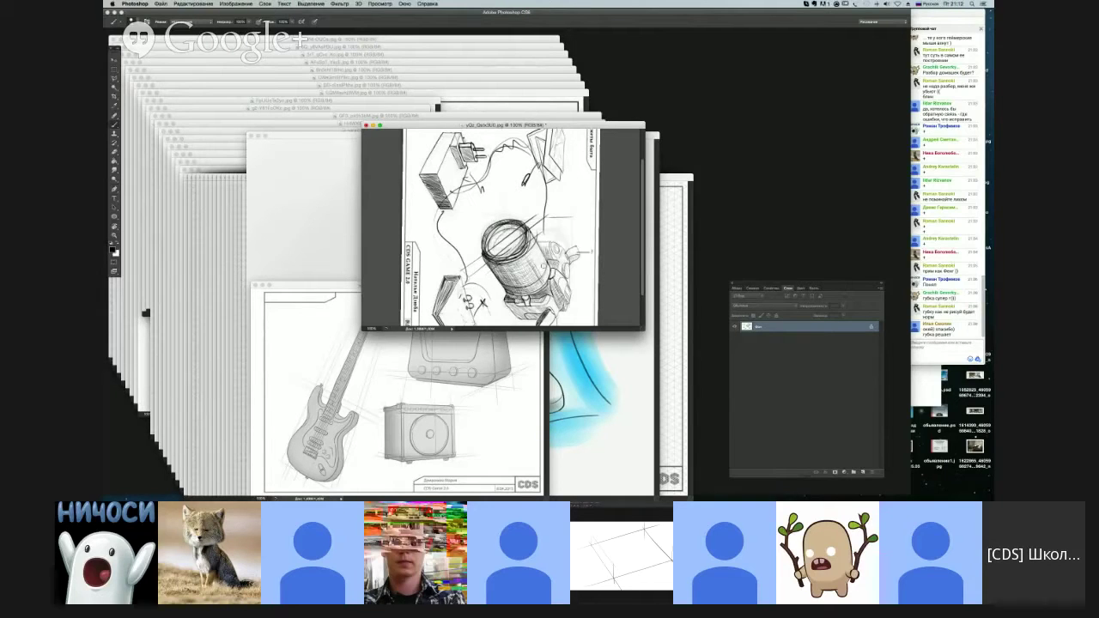
{"action": "mouse_move", "coordinate": [534, 260]}
{"action": "left_mouse_down"}
{"action": "mouse_move", "coordinate": [513, 275]}
{"action": "mouse_move", "coordinate": [521, 242]}
{"action": "left_mouse_up"}
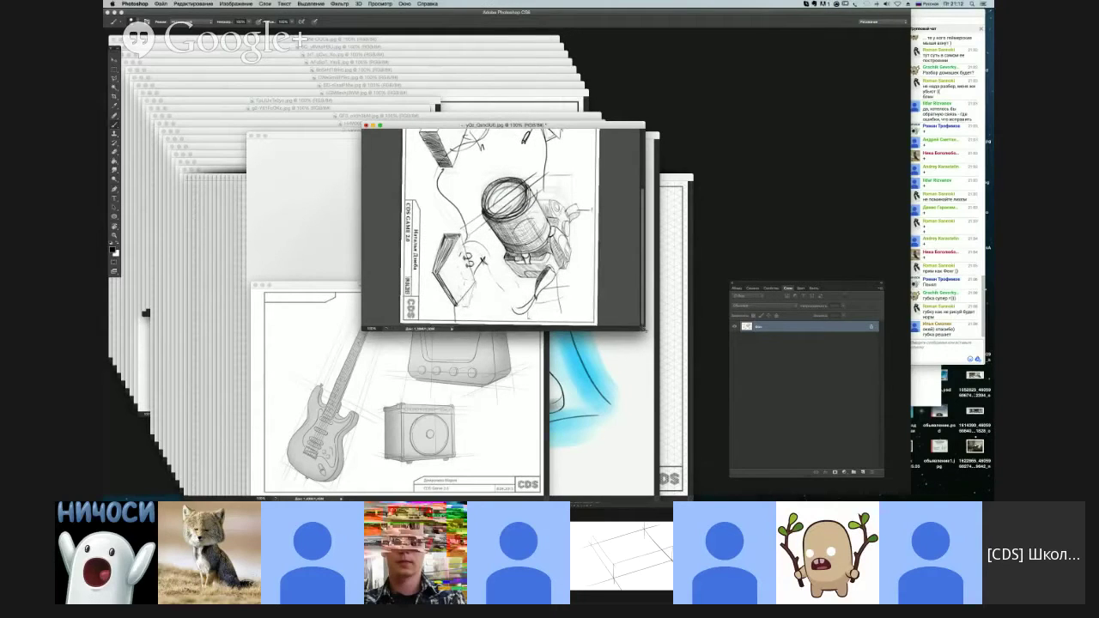
Step: Zoom in, add dark lens hatching, turn the view upright and shade the camera body's right side
{"action": "key", "text": "ctrl+plus"}
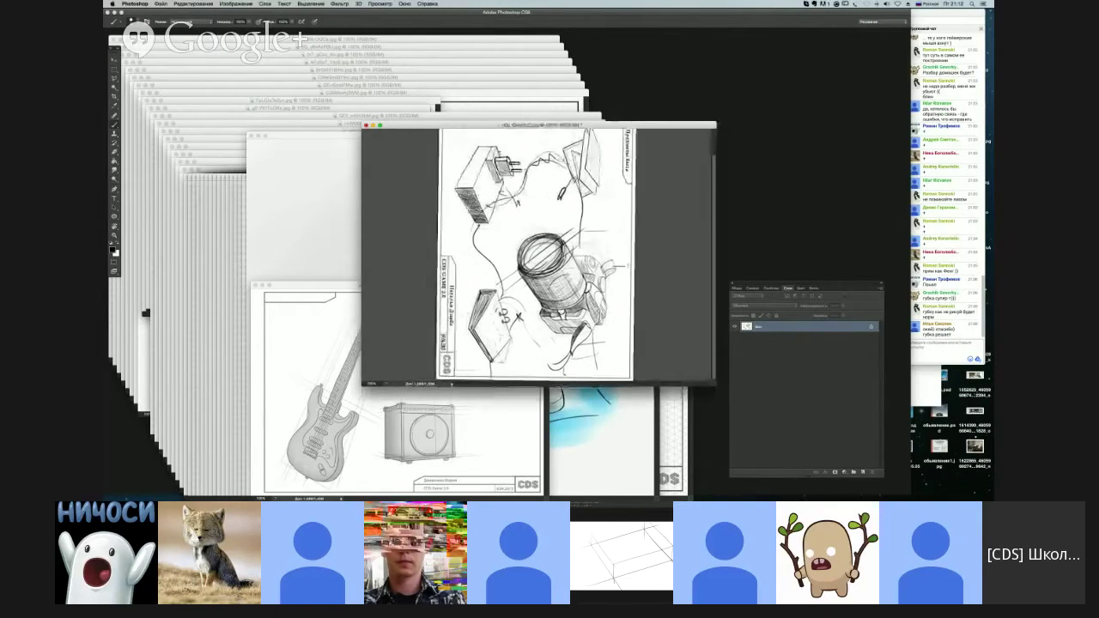
{"action": "key", "text": "ctrl+plus"}
{"action": "mouse_move", "coordinate": [518, 253]}
{"action": "left_mouse_down"}
{"action": "mouse_move", "coordinate": [533, 273]}
{"action": "mouse_move", "coordinate": [510, 259]}
{"action": "left_mouse_up"}
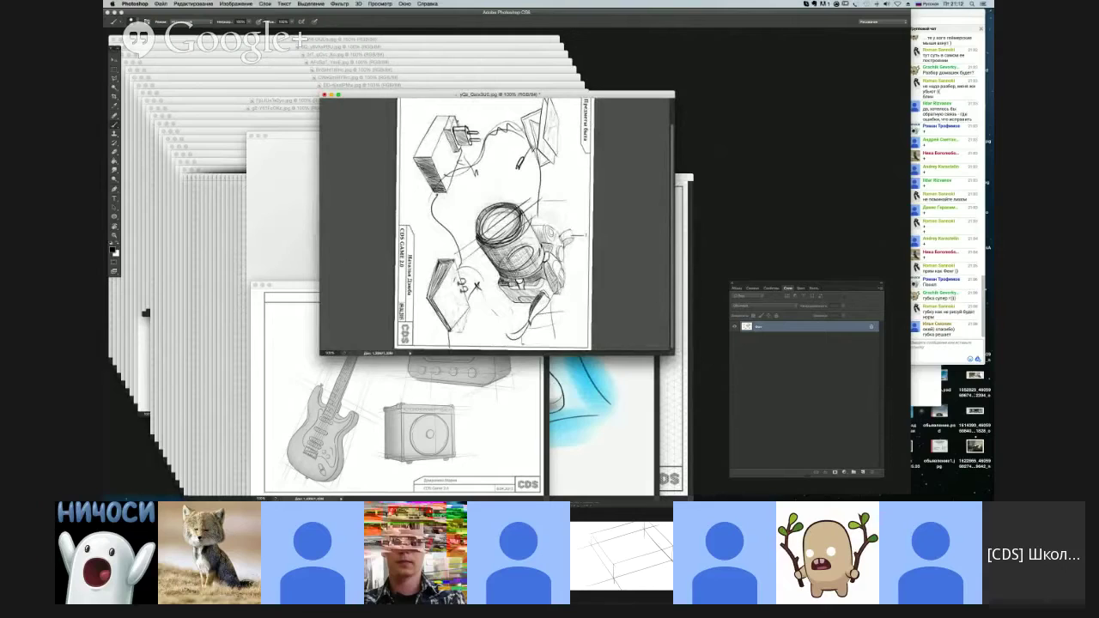
{"action": "left_click_drag", "start_coordinate": [537, 250], "coordinate": [542, 263]}
{"action": "key", "text": "Escape"}
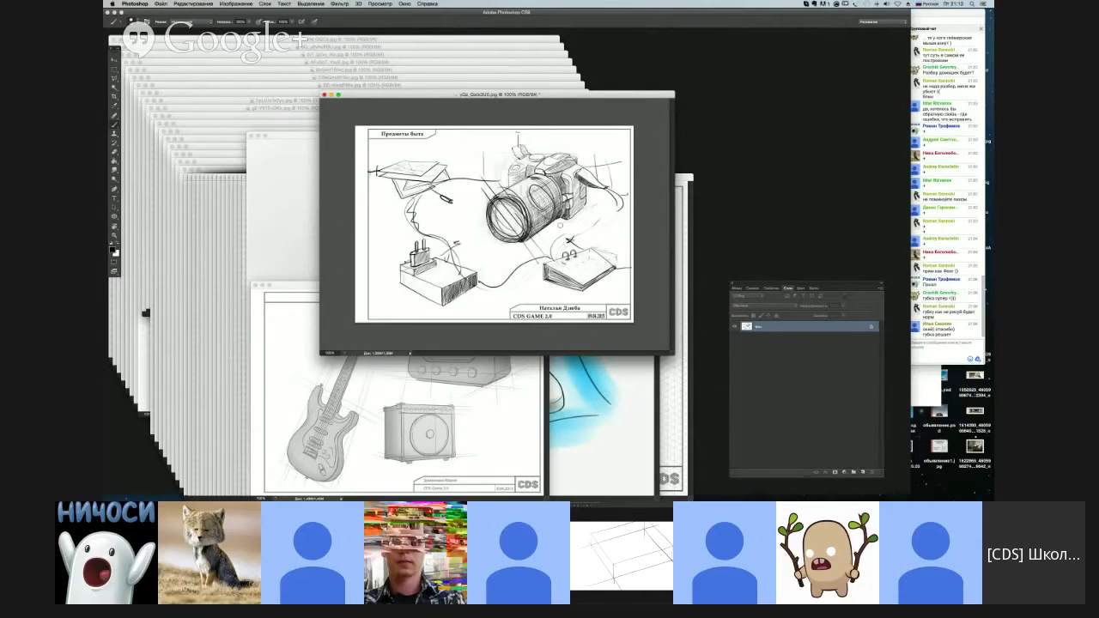
{"action": "mouse_move", "coordinate": [553, 207]}
{"action": "left_mouse_down"}
{"action": "mouse_move", "coordinate": [591, 230]}
{"action": "mouse_move", "coordinate": [611, 227]}
{"action": "left_mouse_up"}
Step: Circle the 10см label and sketch a line and rounded grip on the upper gamepad
{"action": "mouse_move", "coordinate": [584, 242]}
{"action": "left_mouse_down"}
{"action": "mouse_move", "coordinate": [615, 220]}
{"action": "mouse_move", "coordinate": [579, 241]}
{"action": "left_mouse_up"}
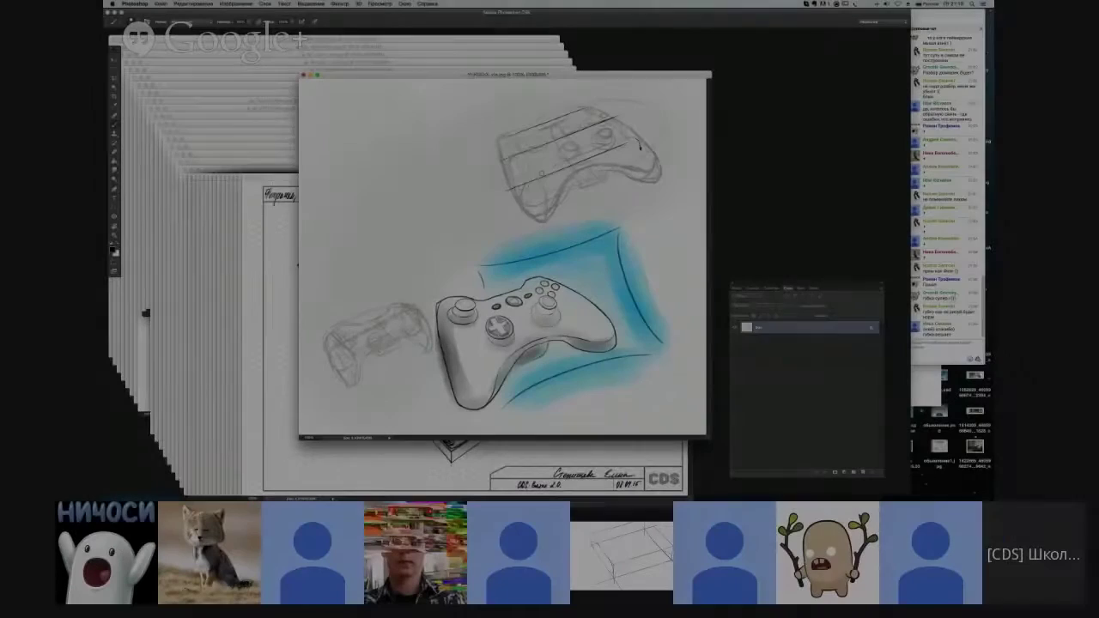
{"action": "left_click_drag", "start_coordinate": [547, 170], "coordinate": [639, 150]}
{"action": "left_click_drag", "start_coordinate": [554, 191], "coordinate": [544, 218]}
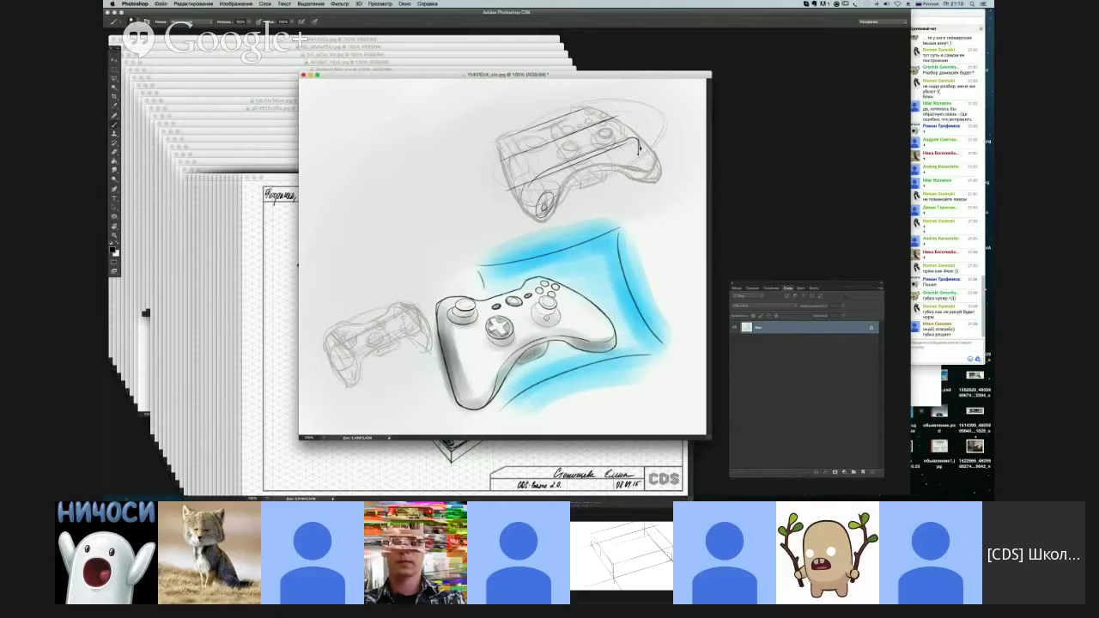
Step: Add thumbstick axes, outline the D-pad, correct the upper gamepad and tick it approved
{"action": "mouse_move", "coordinate": [548, 292]}
{"action": "left_mouse_down"}
{"action": "mouse_move", "coordinate": [546, 326]}
{"action": "mouse_move", "coordinate": [554, 321]}
{"action": "mouse_move", "coordinate": [540, 315]}
{"action": "left_mouse_up"}
{"action": "left_click_drag", "start_coordinate": [455, 289], "coordinate": [464, 330]}
{"action": "mouse_move", "coordinate": [487, 313]}
{"action": "left_mouse_down"}
{"action": "mouse_move", "coordinate": [487, 341]}
{"action": "mouse_move", "coordinate": [515, 330]}
{"action": "mouse_move", "coordinate": [495, 345]}
{"action": "mouse_move", "coordinate": [512, 333]}
{"action": "mouse_move", "coordinate": [489, 327]}
{"action": "left_mouse_up"}
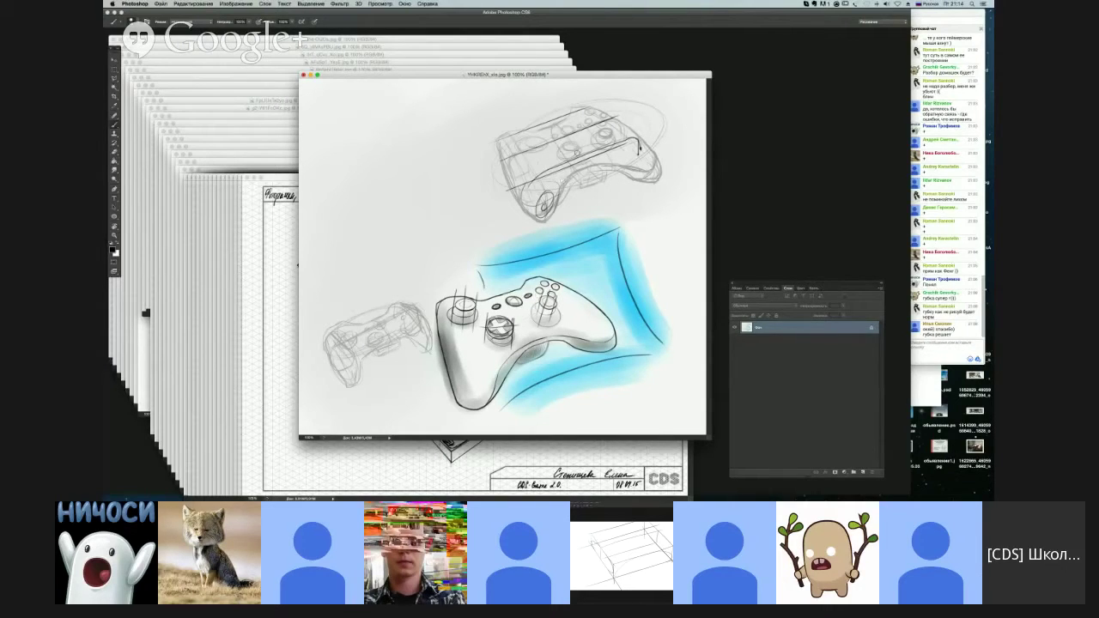
{"action": "left_click_drag", "start_coordinate": [584, 138], "coordinate": [568, 165]}
{"action": "mouse_move", "coordinate": [574, 143]}
{"action": "left_mouse_down"}
{"action": "mouse_move", "coordinate": [562, 151]}
{"action": "mouse_move", "coordinate": [601, 137]}
{"action": "mouse_move", "coordinate": [564, 160]}
{"action": "mouse_move", "coordinate": [526, 144]}
{"action": "mouse_move", "coordinate": [522, 161]}
{"action": "mouse_move", "coordinate": [575, 128]}
{"action": "left_mouse_up"}
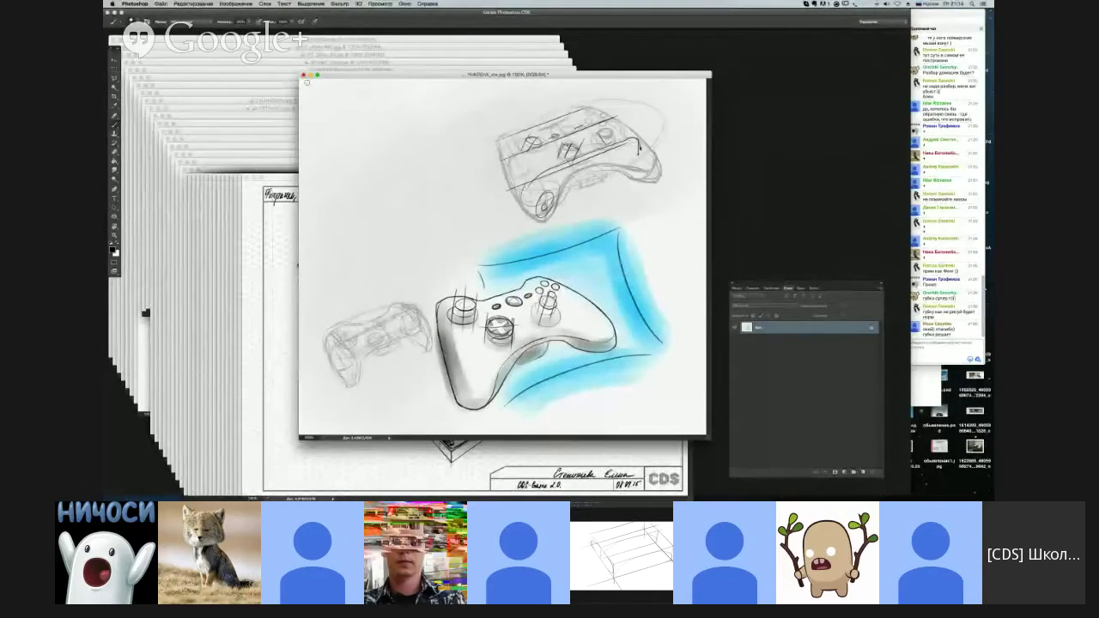
{"action": "left_click_drag", "start_coordinate": [466, 169], "coordinate": [484, 166]}
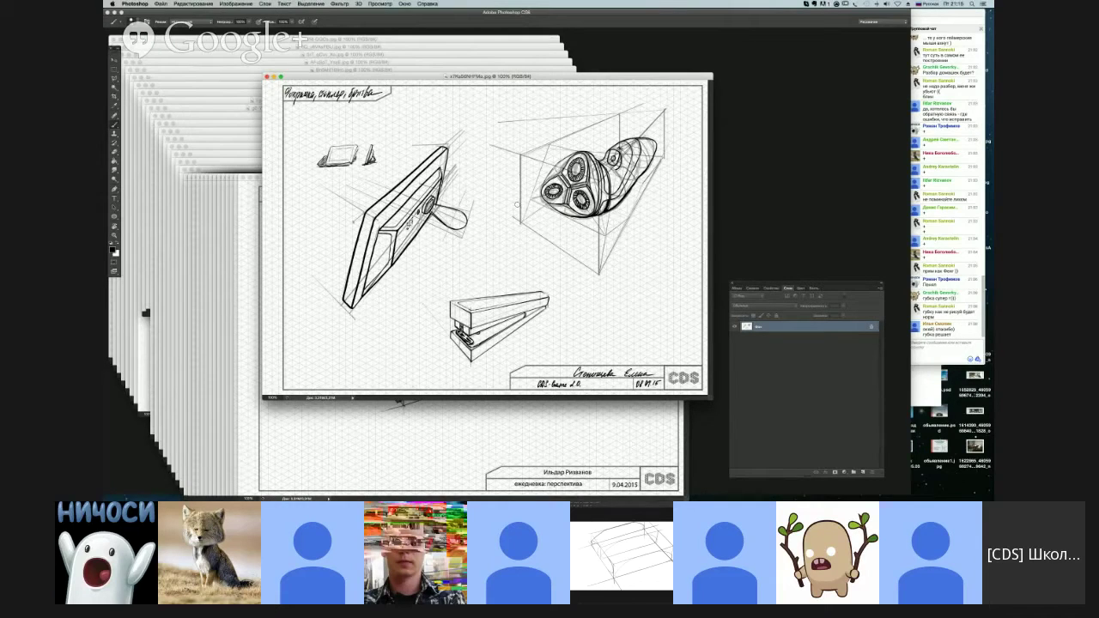
Step: Draw arrows near the phone and stapler, then undo the last two curved arrow strokes
{"action": "mouse_move", "coordinate": [370, 196]}
{"action": "left_mouse_down"}
{"action": "mouse_move", "coordinate": [352, 183]}
{"action": "mouse_move", "coordinate": [363, 182]}
{"action": "left_mouse_up"}
{"action": "left_click_drag", "start_coordinate": [533, 176], "coordinate": [487, 185]}
{"action": "left_click_drag", "start_coordinate": [498, 178], "coordinate": [496, 190]}
{"action": "mouse_move", "coordinate": [456, 296]}
{"action": "left_mouse_down"}
{"action": "mouse_move", "coordinate": [429, 258]}
{"action": "mouse_move", "coordinate": [431, 284]}
{"action": "left_mouse_up"}
{"action": "key", "text": "ctrl+alt+z"}
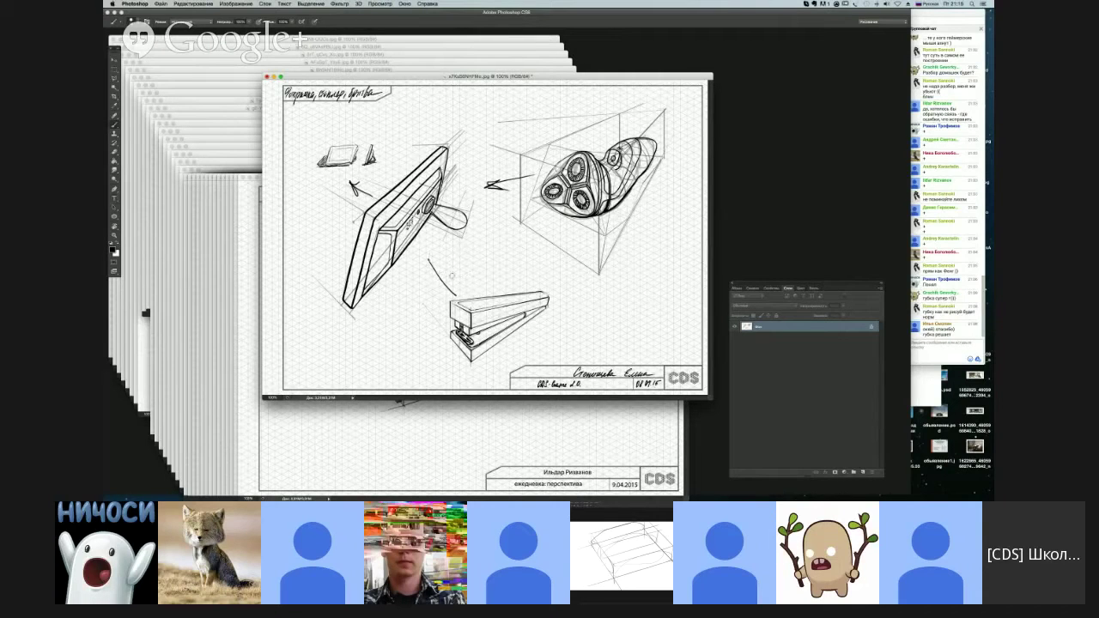
{"action": "key", "text": "ctrl+alt+z"}
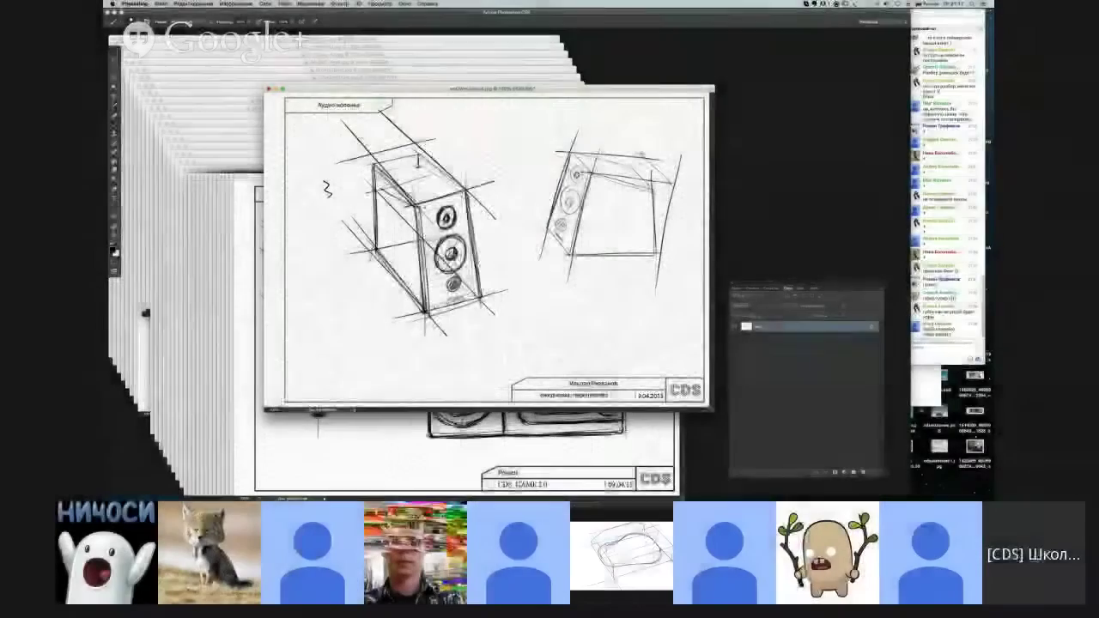
Step: Darken the speaker's front-left edge and sketch a small box above the right speaker
{"action": "left_click_drag", "start_coordinate": [422, 180], "coordinate": [426, 314]}
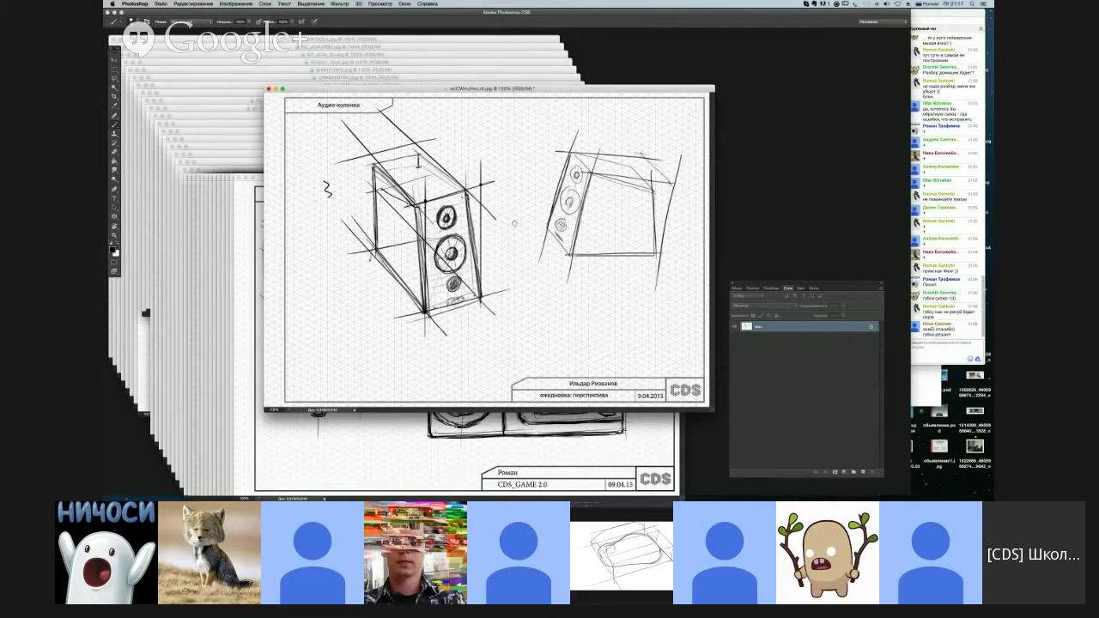
{"action": "left_click_drag", "start_coordinate": [515, 113], "coordinate": [503, 154]}
{"action": "mouse_move", "coordinate": [501, 112]}
{"action": "left_mouse_down"}
{"action": "mouse_move", "coordinate": [498, 158]}
{"action": "mouse_move", "coordinate": [525, 153]}
{"action": "left_mouse_up"}
{"action": "left_click_drag", "start_coordinate": [547, 103], "coordinate": [547, 155]}
{"action": "mouse_move", "coordinate": [495, 109]}
{"action": "left_mouse_down"}
{"action": "mouse_move", "coordinate": [550, 109]}
{"action": "mouse_move", "coordinate": [502, 165]}
{"action": "mouse_move", "coordinate": [505, 146]}
{"action": "left_mouse_up"}
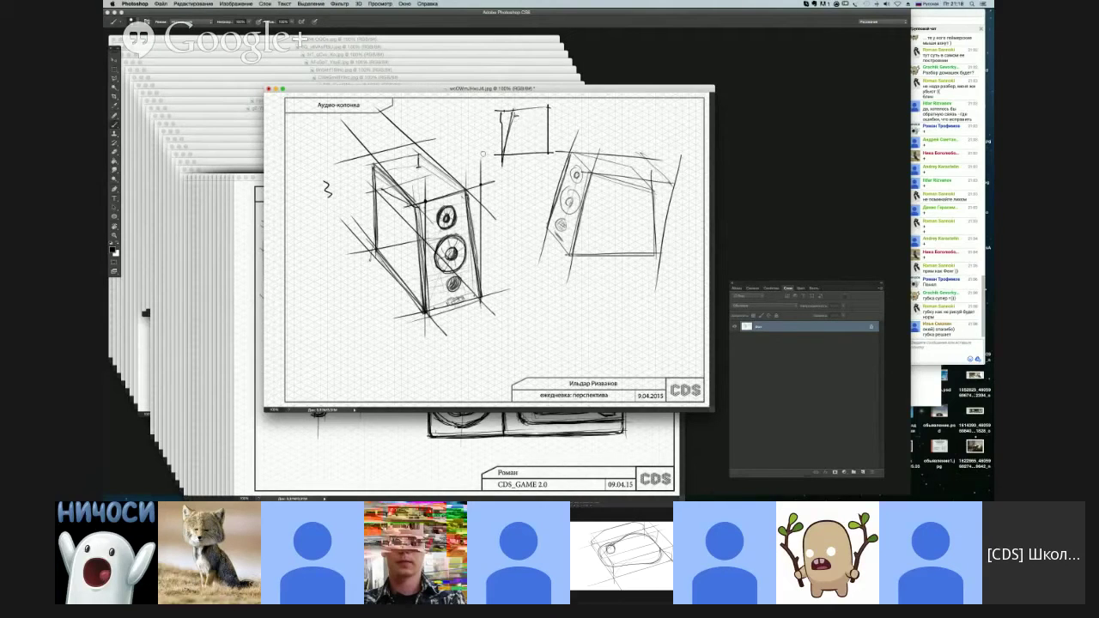
Step: Refine the small box's top and left edges and darken the speaker box's left edge
{"action": "mouse_move", "coordinate": [514, 111]}
{"action": "left_mouse_down"}
{"action": "mouse_move", "coordinate": [543, 117]}
{"action": "mouse_move", "coordinate": [545, 151]}
{"action": "left_mouse_up"}
{"action": "left_click_drag", "start_coordinate": [512, 114], "coordinate": [501, 158]}
{"action": "left_click_drag", "start_coordinate": [503, 107], "coordinate": [505, 136]}
{"action": "left_click_drag", "start_coordinate": [370, 165], "coordinate": [371, 233]}
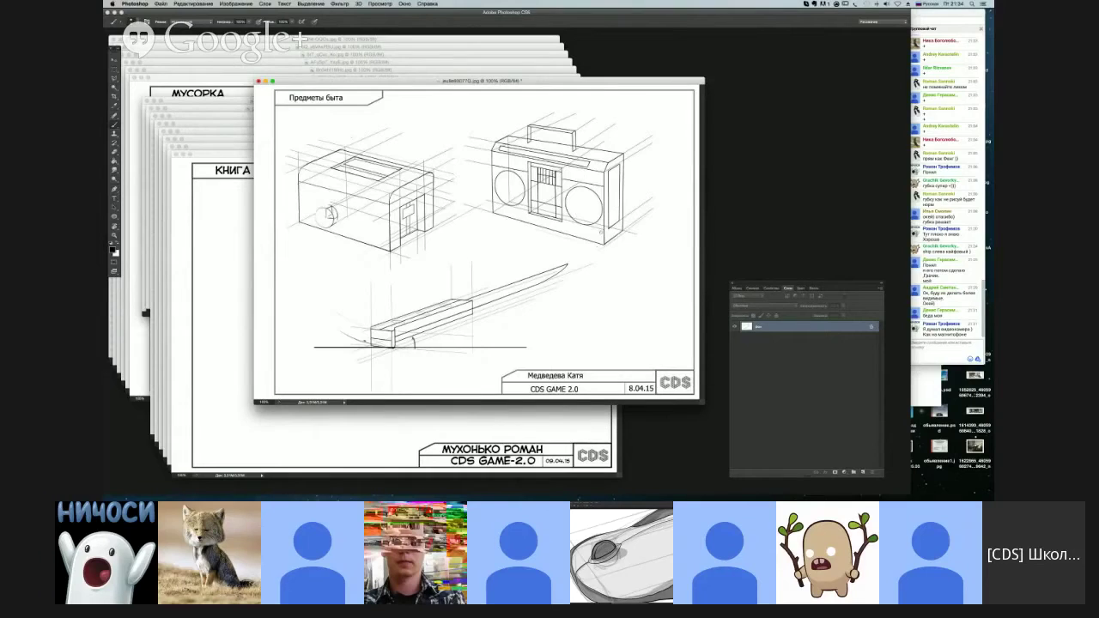
Step: Draw a horizontal guide above the knife, short blade strokes and a vertical construction line
{"action": "left_click_drag", "start_coordinate": [341, 271], "coordinate": [508, 271]}
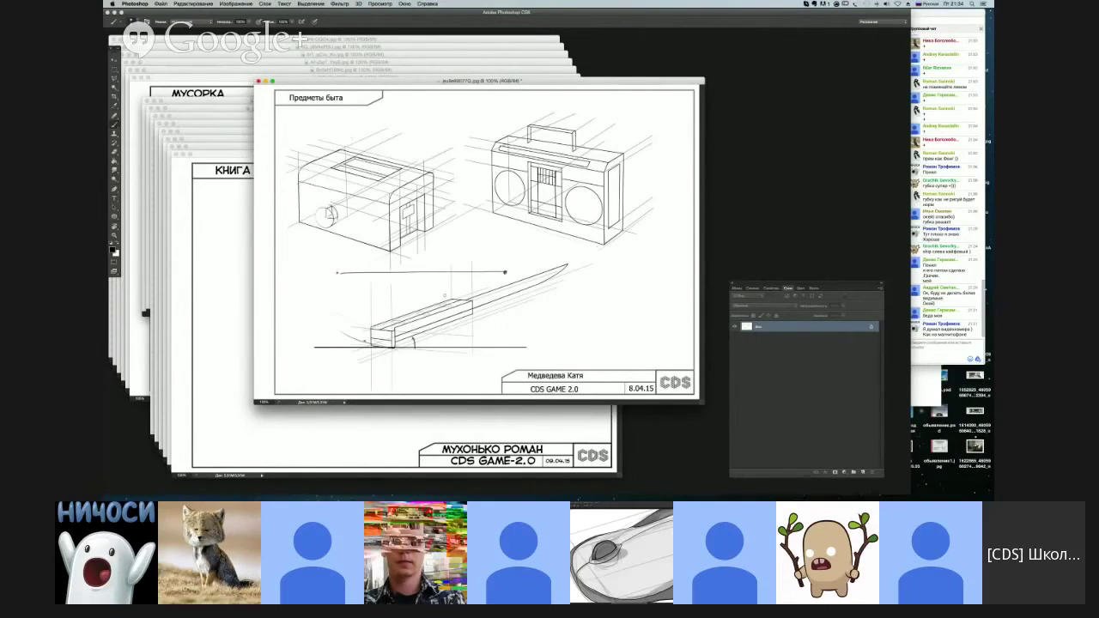
{"action": "left_click_drag", "start_coordinate": [406, 299], "coordinate": [435, 291]}
{"action": "mouse_move", "coordinate": [441, 300]}
{"action": "left_mouse_down"}
{"action": "mouse_move", "coordinate": [385, 302]}
{"action": "mouse_move", "coordinate": [419, 302]}
{"action": "left_mouse_up"}
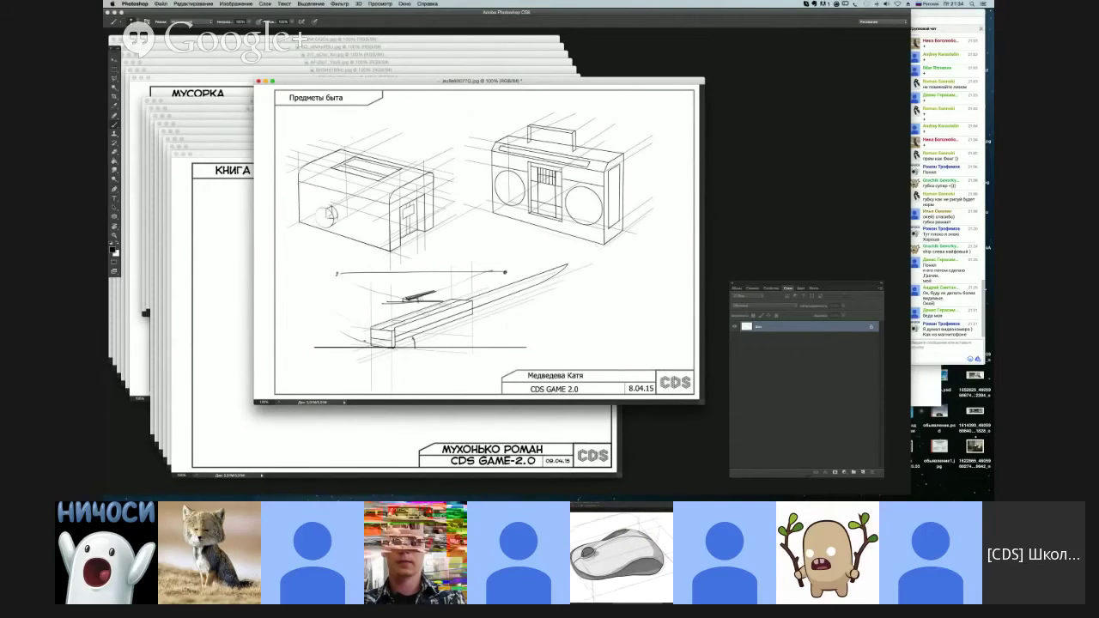
{"action": "left_click_drag", "start_coordinate": [408, 248], "coordinate": [412, 302]}
Step: Add a second vertical knife line, faint construction strokes and a corrective line across the box top
{"action": "left_click_drag", "start_coordinate": [446, 262], "coordinate": [445, 298]}
{"action": "mouse_move", "coordinate": [498, 266]}
{"action": "left_mouse_down"}
{"action": "mouse_move", "coordinate": [442, 304]}
{"action": "mouse_move", "coordinate": [501, 274]}
{"action": "mouse_move", "coordinate": [453, 302]}
{"action": "left_mouse_up"}
{"action": "left_click_drag", "start_coordinate": [497, 273], "coordinate": [452, 304]}
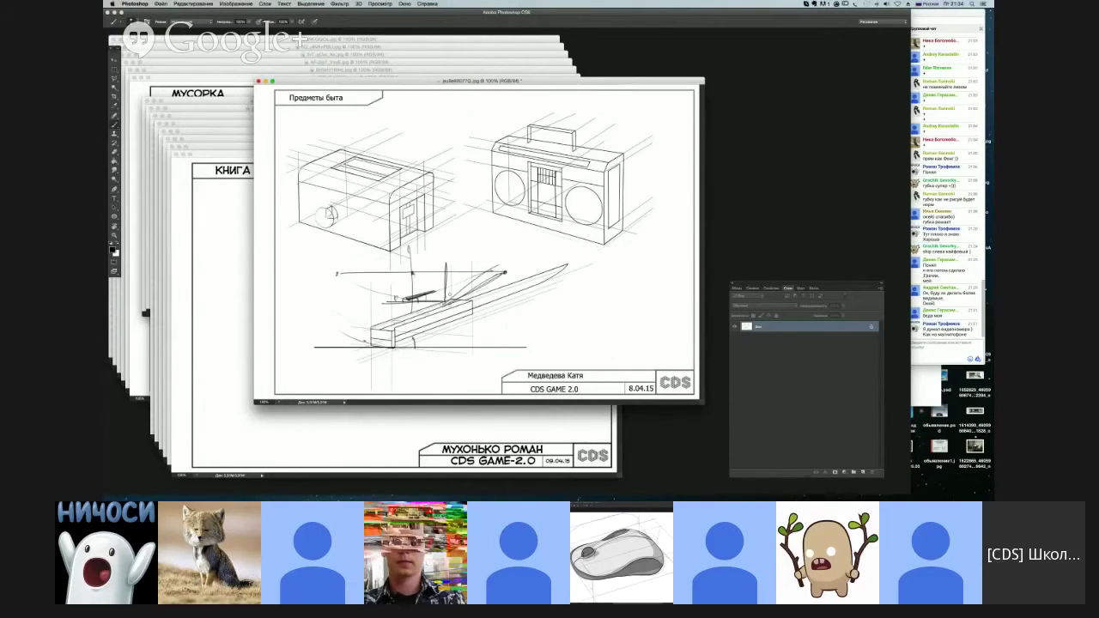
{"action": "left_click_drag", "start_coordinate": [353, 274], "coordinate": [410, 293]}
{"action": "left_click_drag", "start_coordinate": [400, 195], "coordinate": [458, 159]}
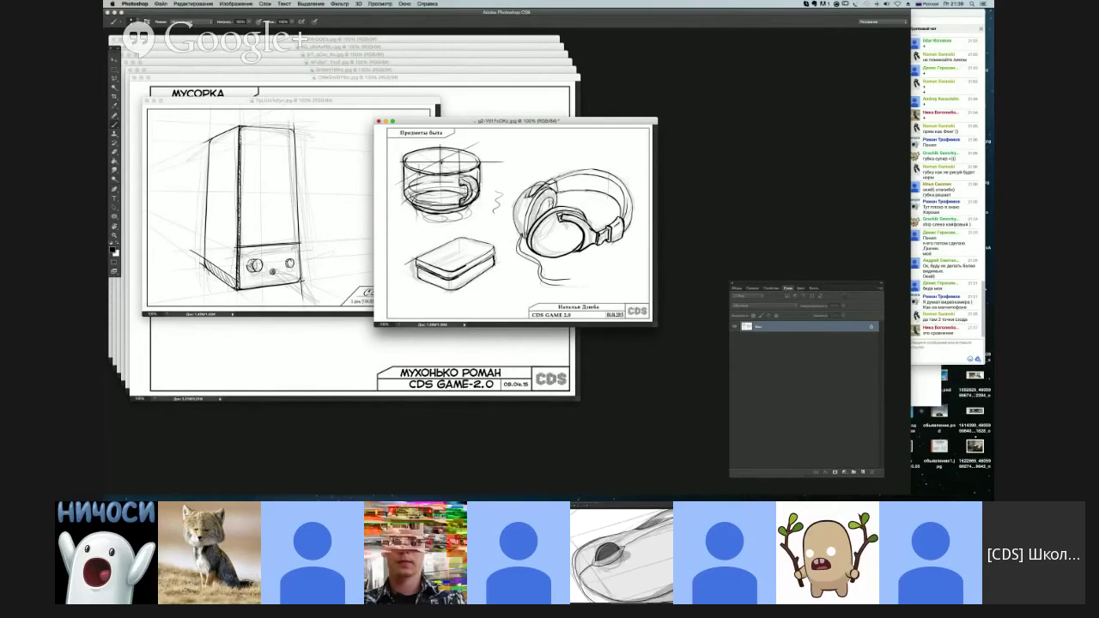
Step: Rotate the view, mark two corrections near the cup, then reset the view upright
{"action": "mouse_move", "coordinate": [593, 171]}
{"action": "left_mouse_down"}
{"action": "mouse_move", "coordinate": [549, 150]}
{"action": "mouse_move", "coordinate": [497, 146]}
{"action": "mouse_move", "coordinate": [468, 159]}
{"action": "left_mouse_up"}
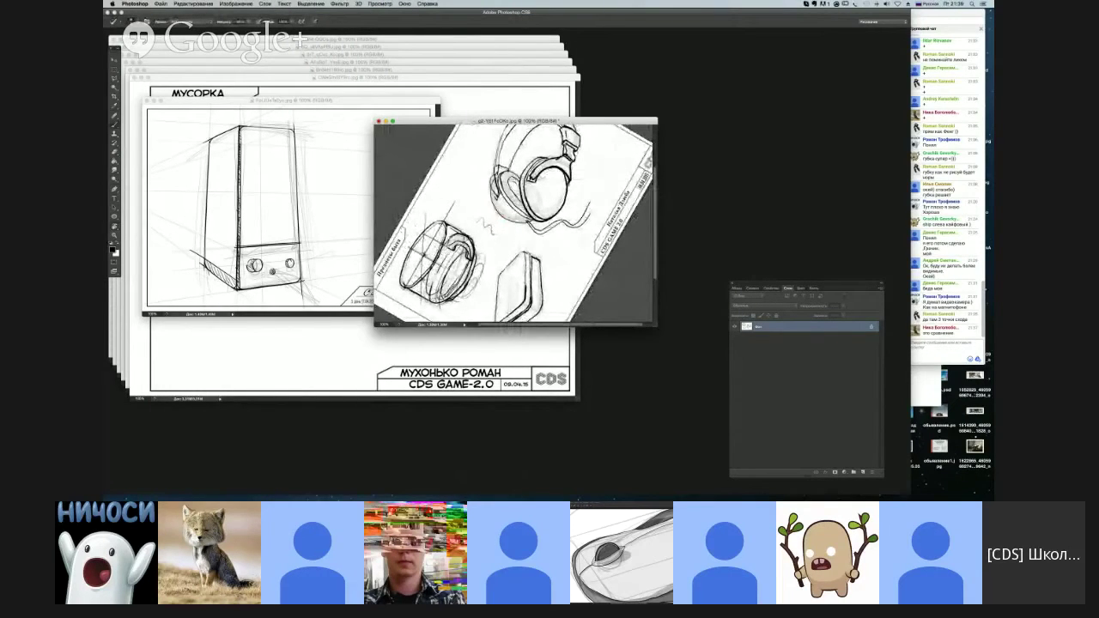
{"action": "left_click_drag", "start_coordinate": [404, 271], "coordinate": [441, 246]}
{"action": "left_click_drag", "start_coordinate": [497, 248], "coordinate": [507, 239]}
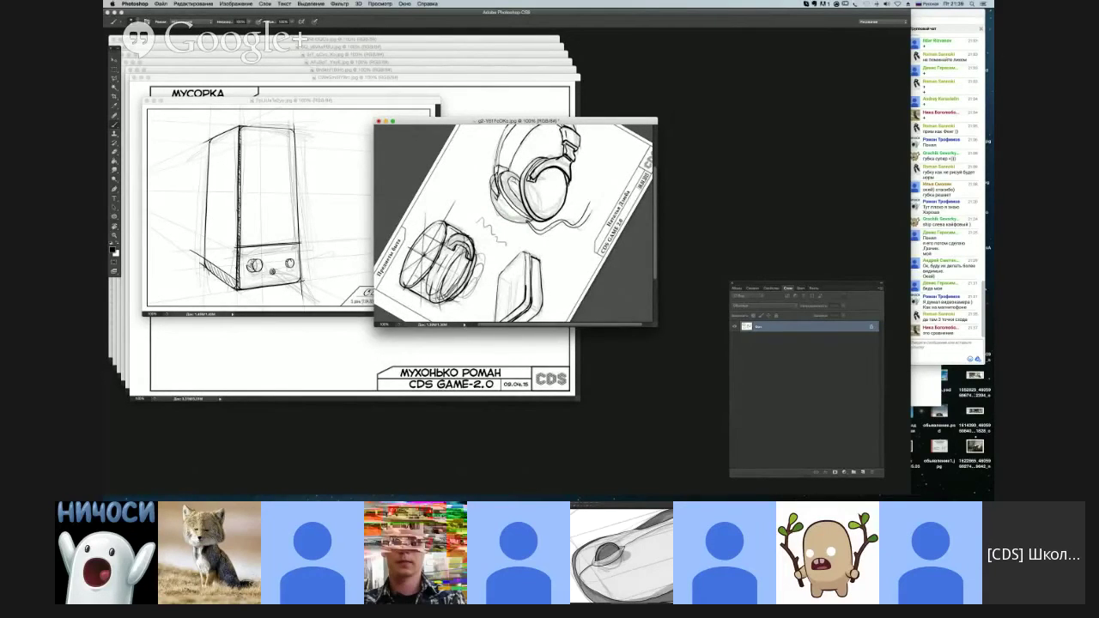
{"action": "key", "text": "Escape"}
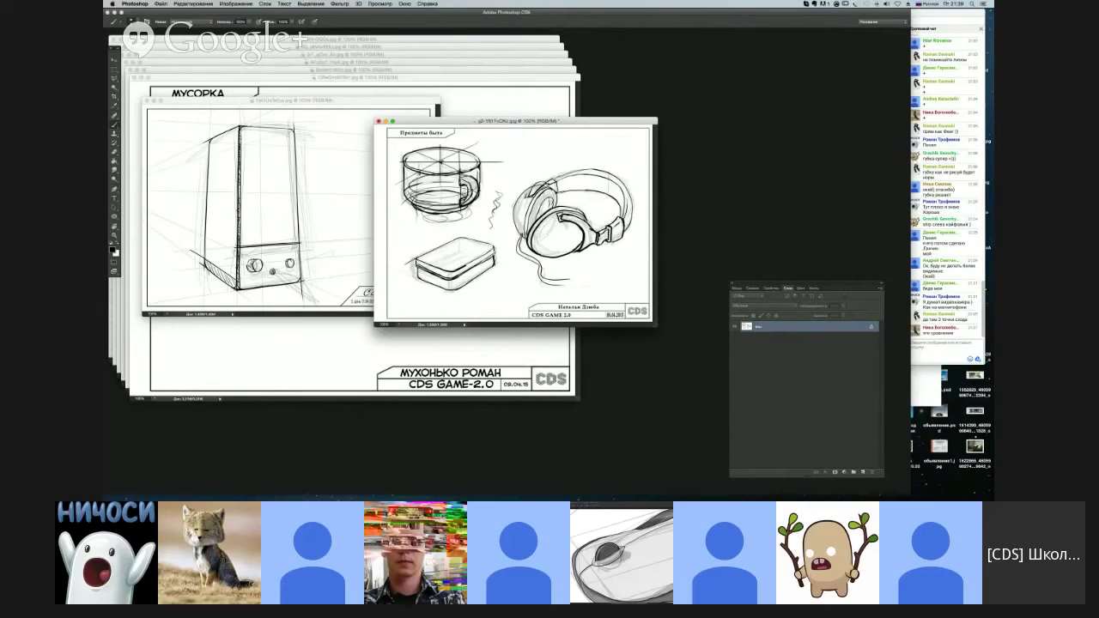
Step: Brush three vertical strokes along the cup's right side
{"action": "left_click_drag", "start_coordinate": [459, 172], "coordinate": [459, 220]}
{"action": "left_click_drag", "start_coordinate": [462, 170], "coordinate": [461, 213]}
{"action": "left_click_drag", "start_coordinate": [468, 174], "coordinate": [473, 204]}
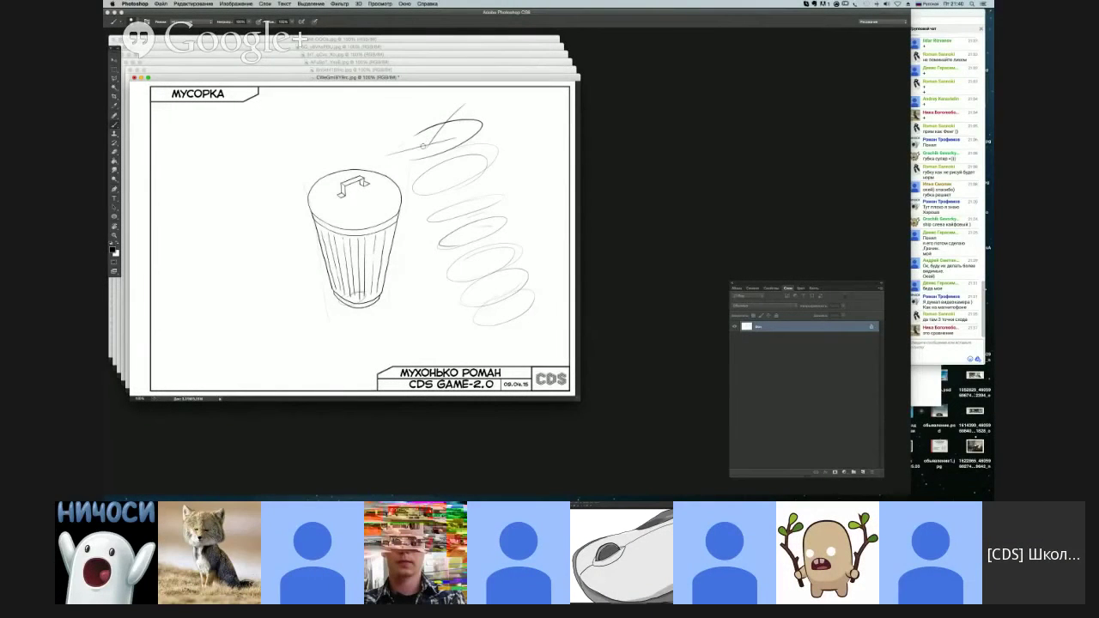
Step: Trace the fourth ellipse and draw two cylinder side lines enclosing the stacked ellipses
{"action": "left_click_drag", "start_coordinate": [418, 149], "coordinate": [429, 140]}
{"action": "left_click_drag", "start_coordinate": [456, 266], "coordinate": [505, 271]}
{"action": "left_click_drag", "start_coordinate": [479, 115], "coordinate": [503, 217]}
{"action": "left_click_drag", "start_coordinate": [400, 170], "coordinate": [437, 237]}
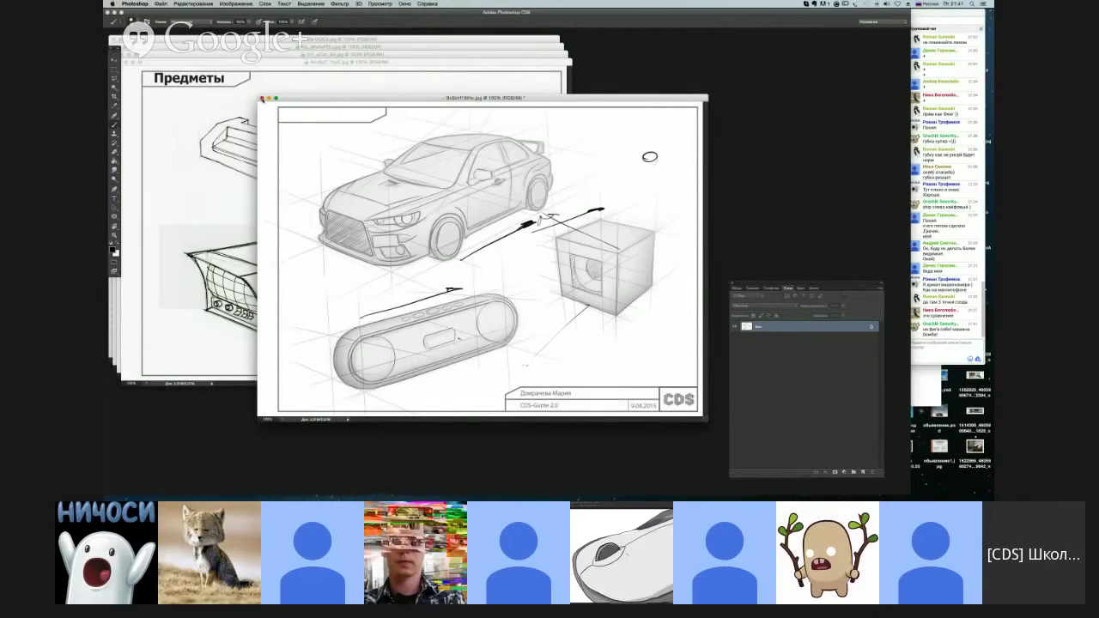
Step: Close the car sketch choosing "Не сохранять", then drag the Предметы window aside
{"action": "left_click", "coordinate": [263, 98]}
{"action": "left_click", "coordinate": [499, 160]}
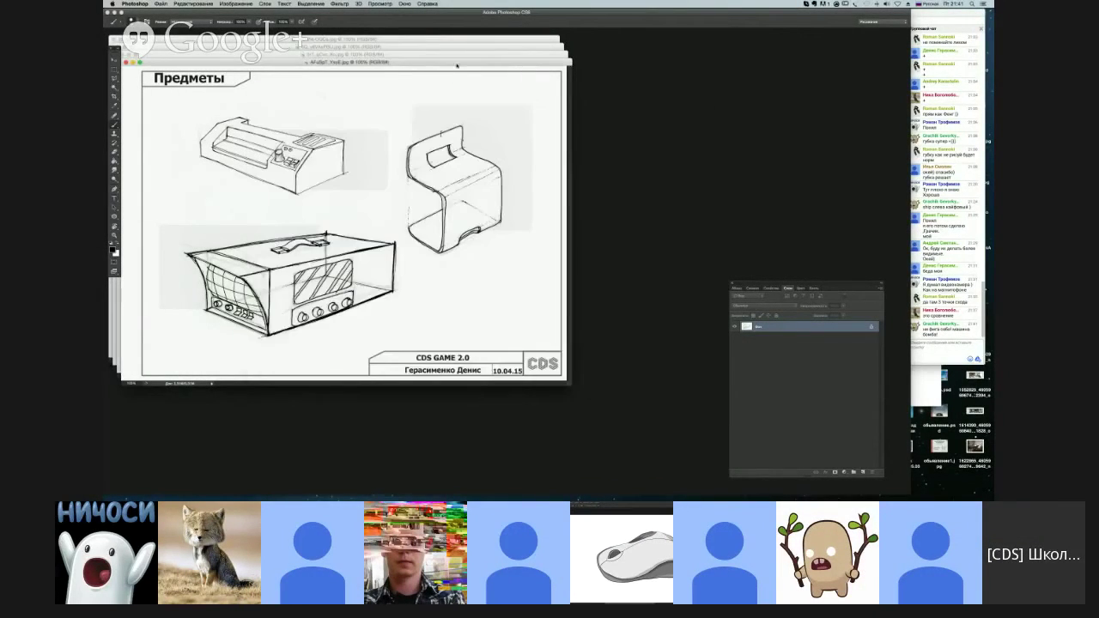
{"action": "left_click_drag", "start_coordinate": [456, 66], "coordinate": [595, 116]}
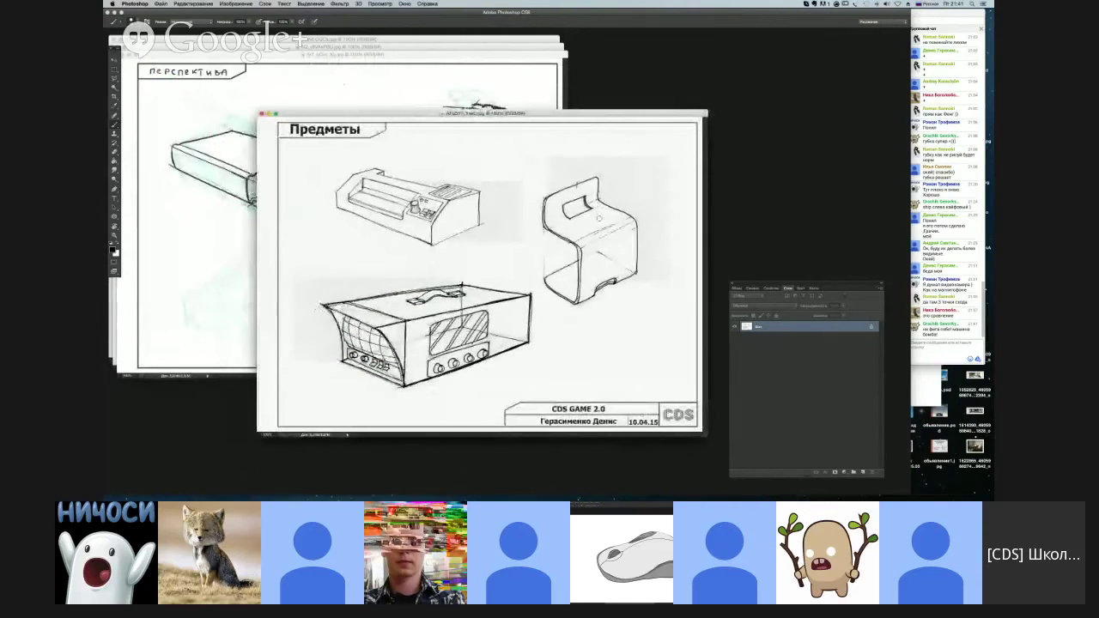